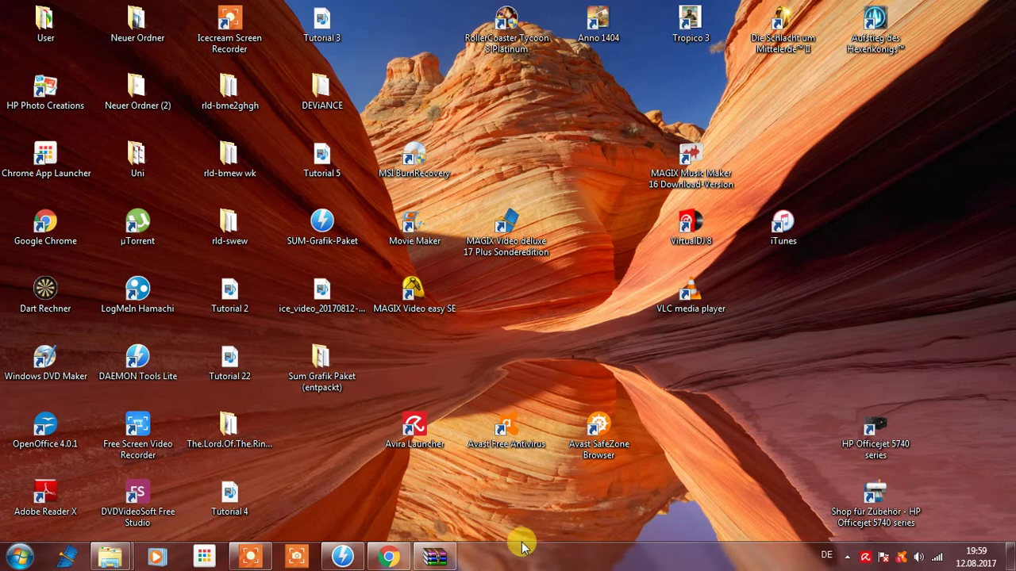
Examine the extraction destination folders for SUM-Grafik-Paket.rar in WinRAR, cancel the extraction, and minimize the archive window
click(434, 557)
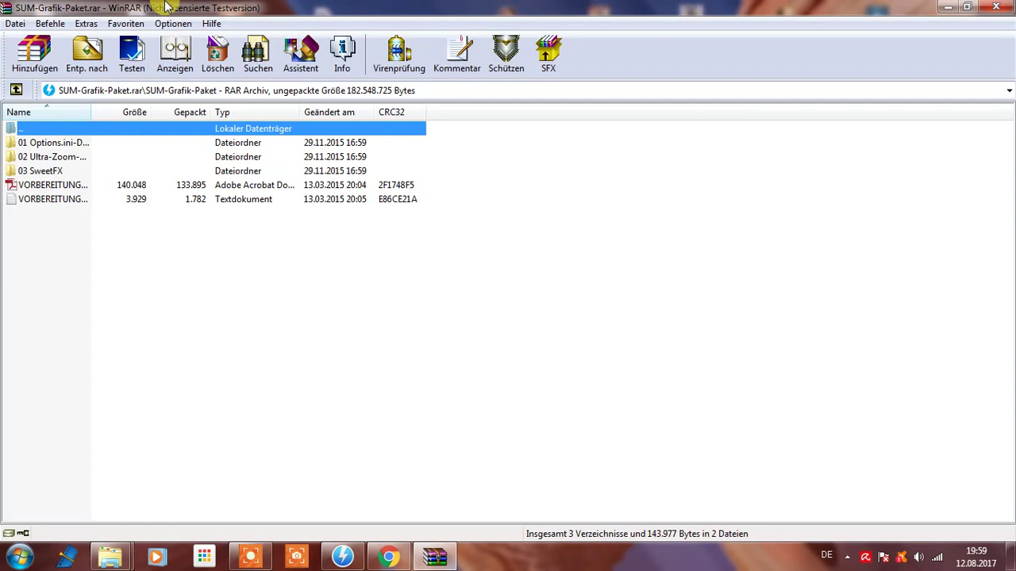
click(87, 54)
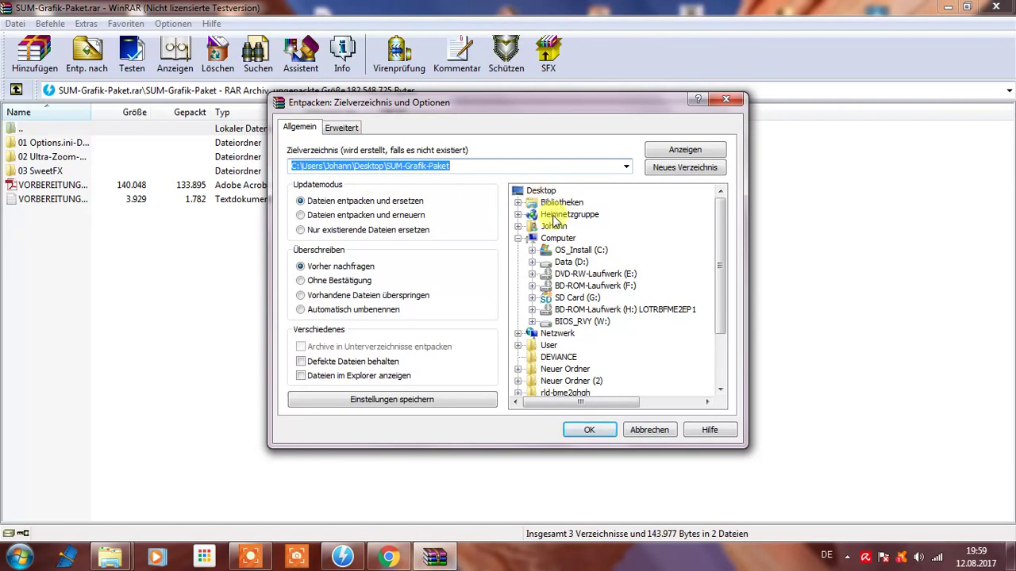
drag(719, 293, 719, 343)
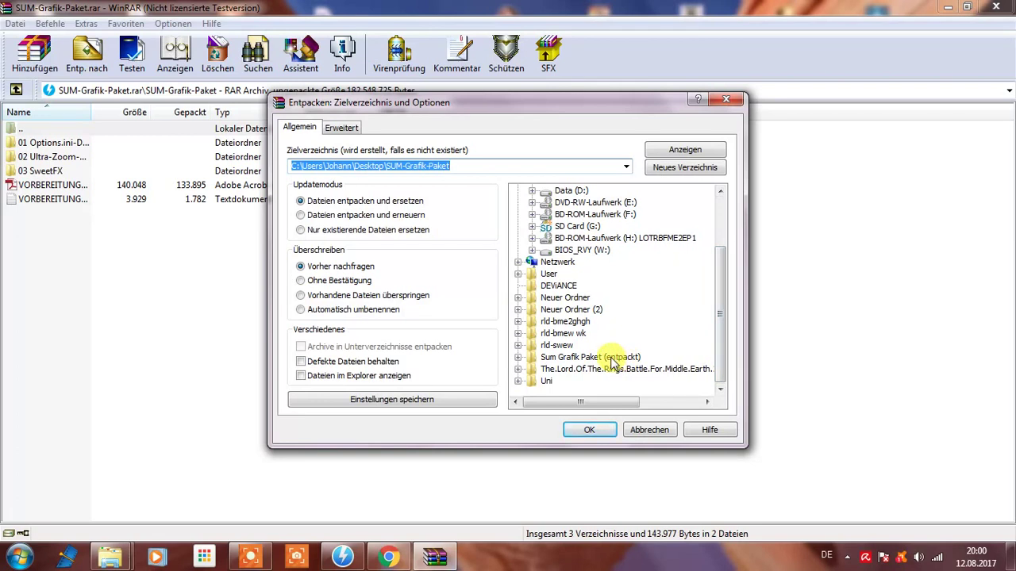
click(724, 102)
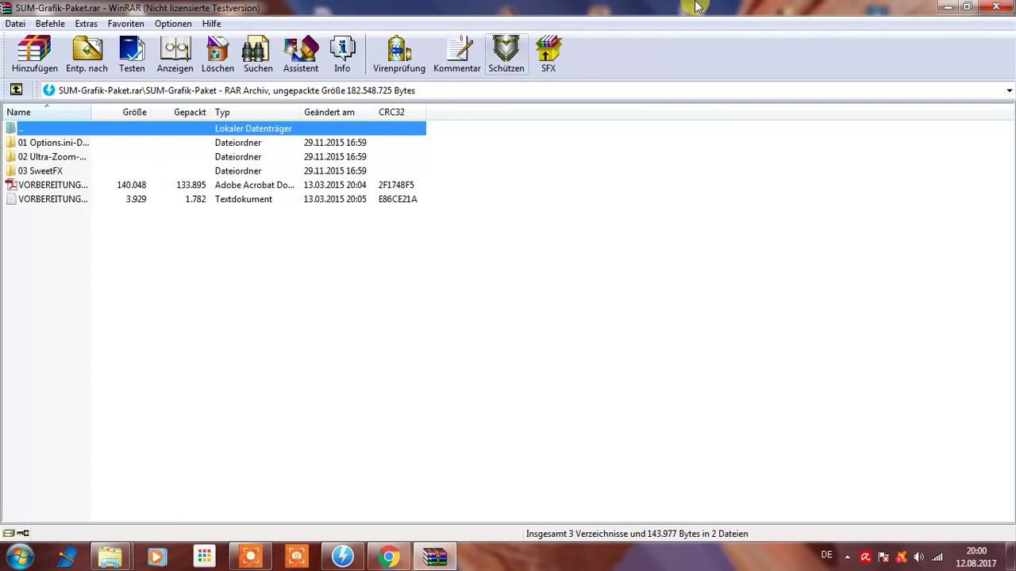
click(947, 7)
Open the desktop folder "Sum Grafik Paket (entpackt)", widen its file list, and open the subfolder "01 Options.ini-Dateien"
double_click(336, 358)
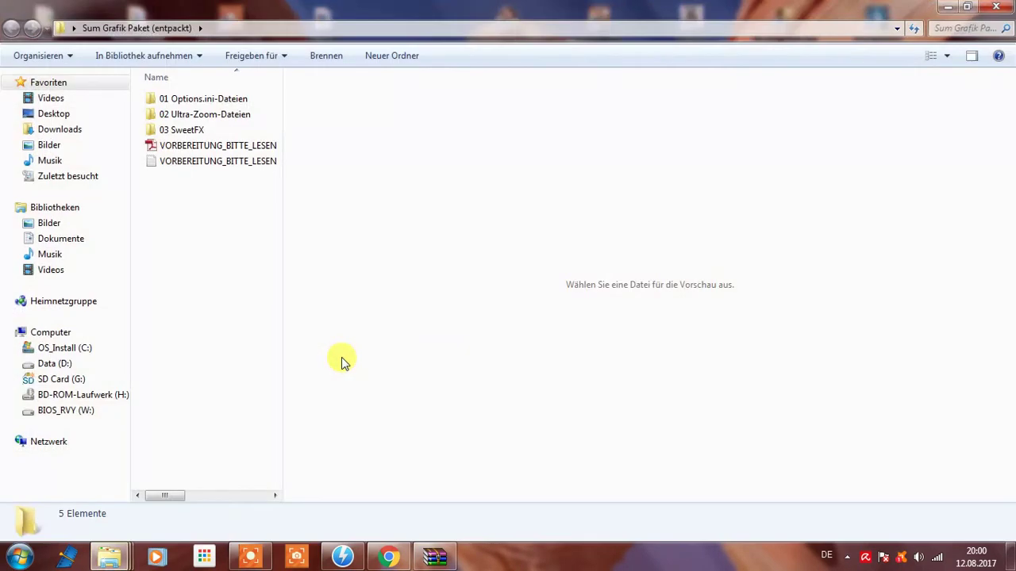
drag(281, 232, 641, 253)
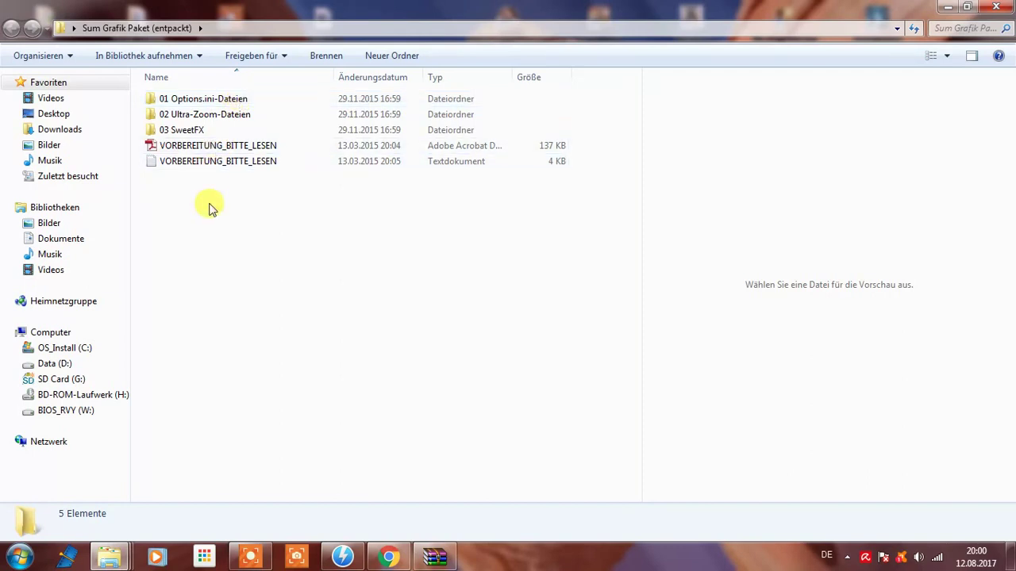
click(230, 105)
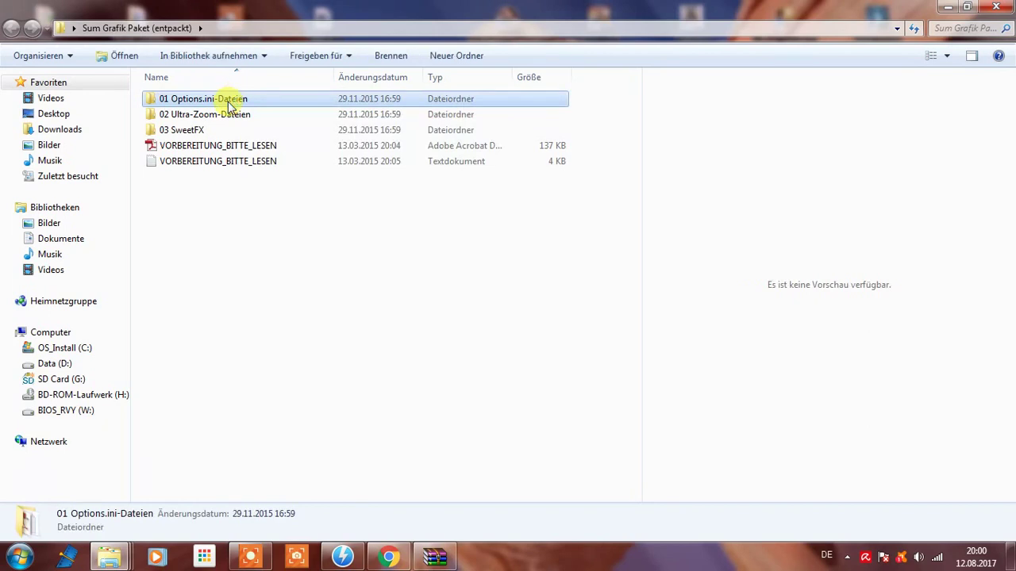
double_click(230, 106)
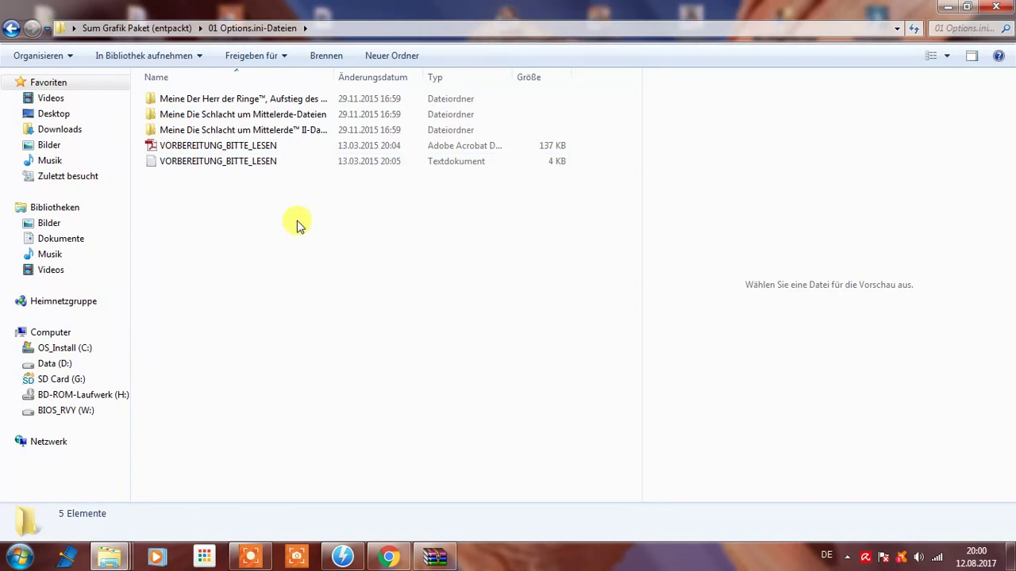
Copy the folders "Meine Der Herr der Ringe™, Aufstieg des Hexenkönigs™-Dateien" and "Meine Die Schlacht um Mittelerde™ II-Dateien", and minimize the window
click(277, 101)
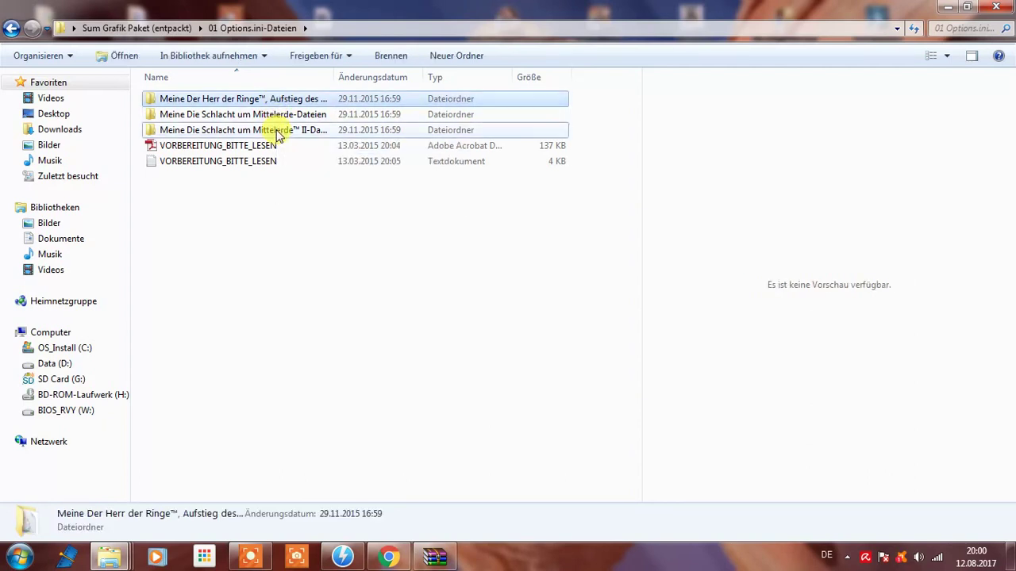
ctrl+click(278, 132)
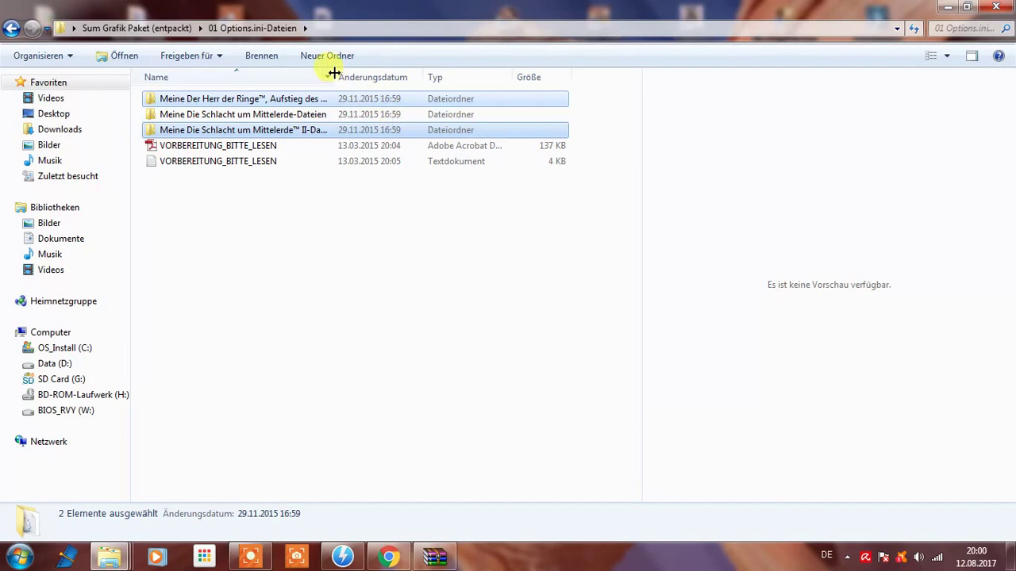
drag(333, 71, 497, 69)
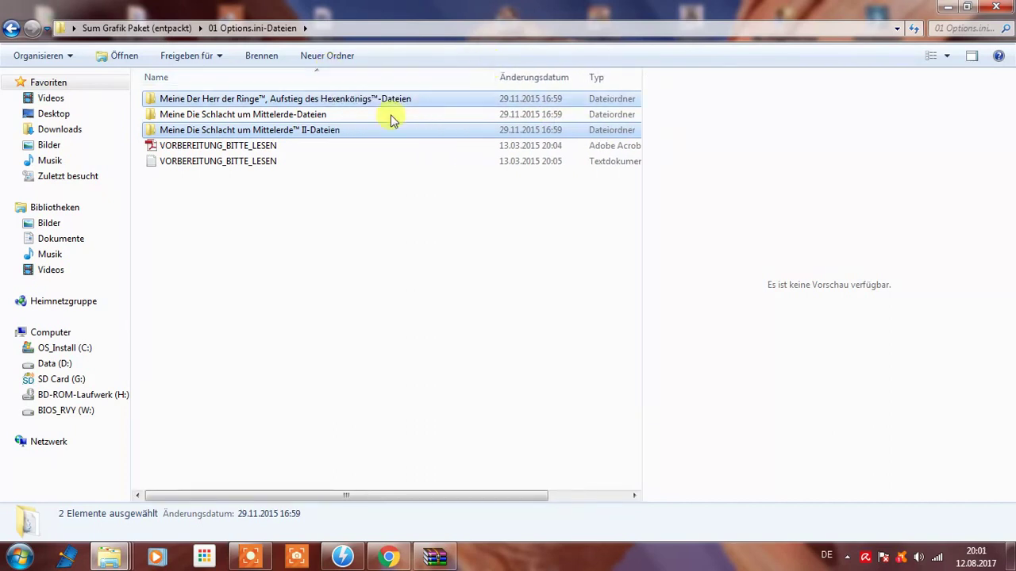
mouse_move(376, 136)
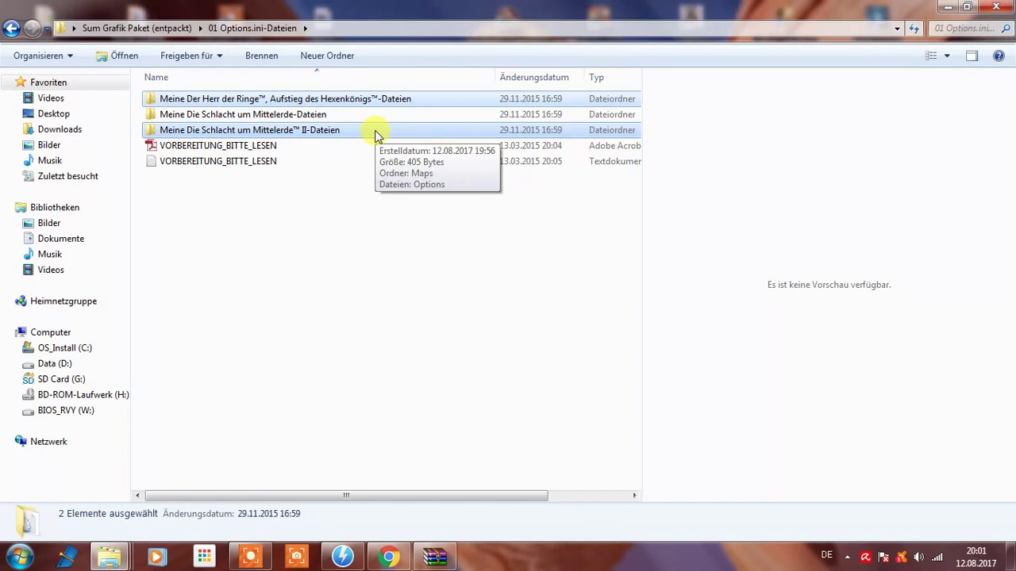
right_click(376, 132)
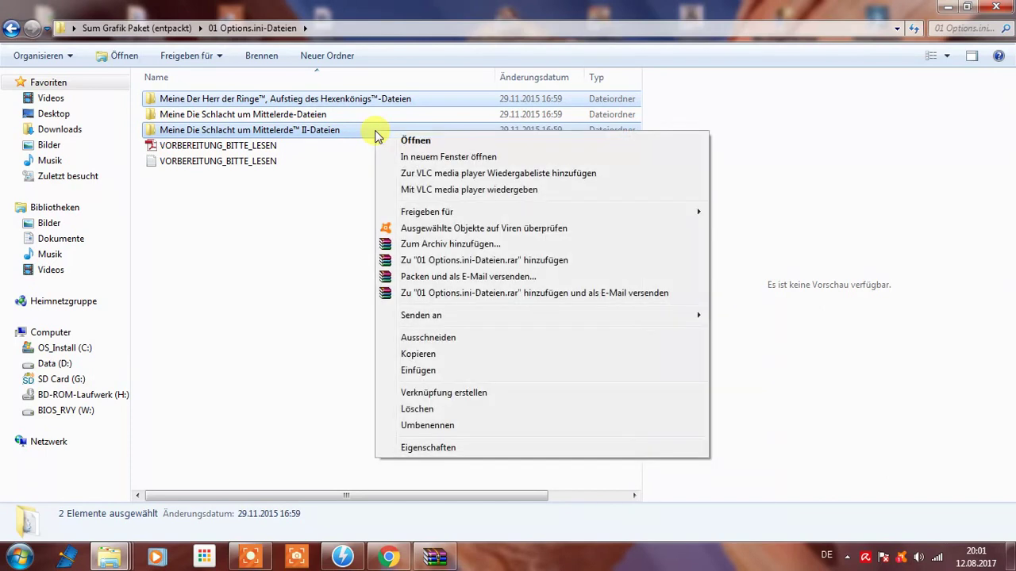
click(452, 358)
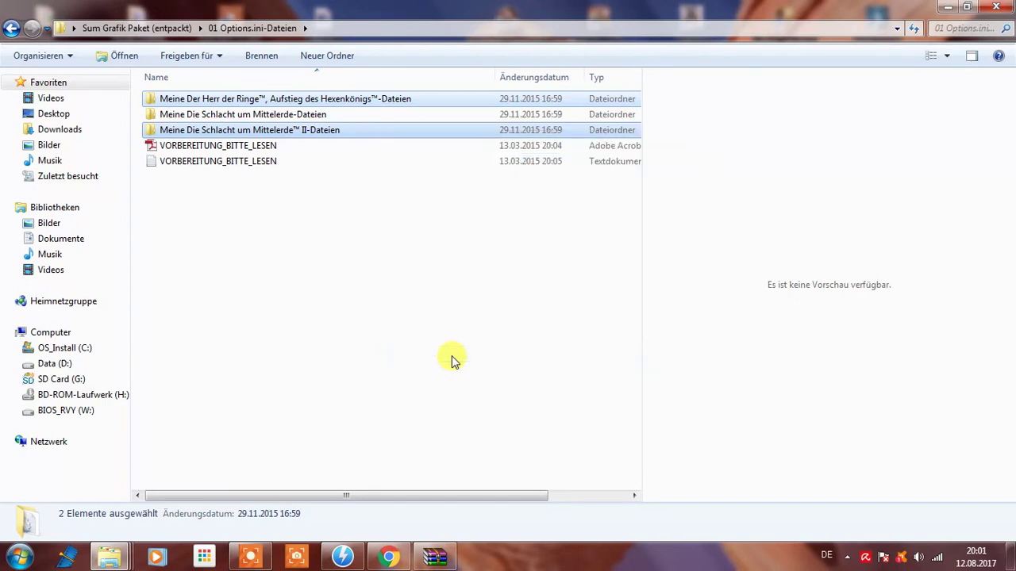
click(949, 6)
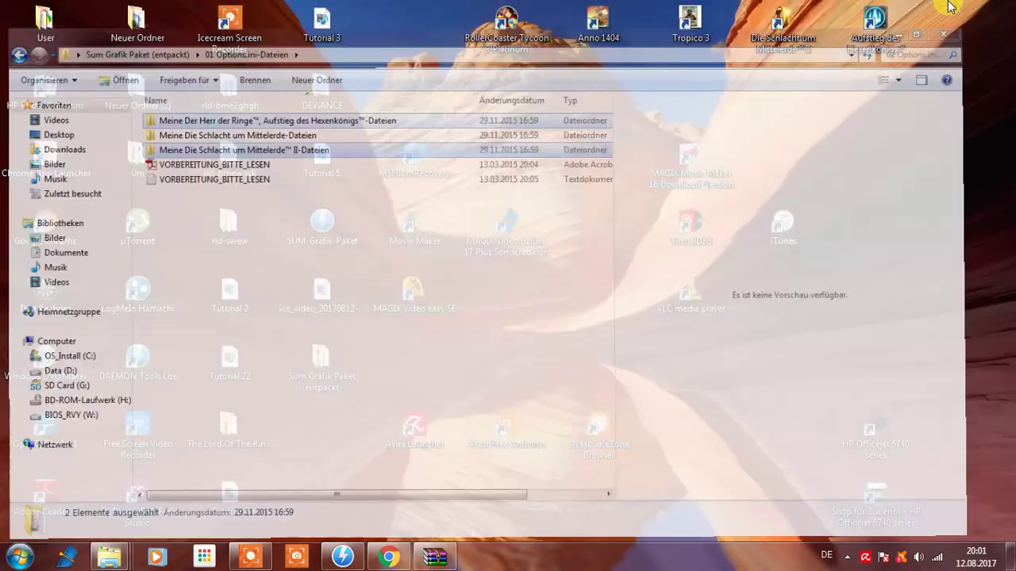
Switch to the Explorer window showing Benutzer on drive C: and open the user's own profile folder
mouse_move(120, 561)
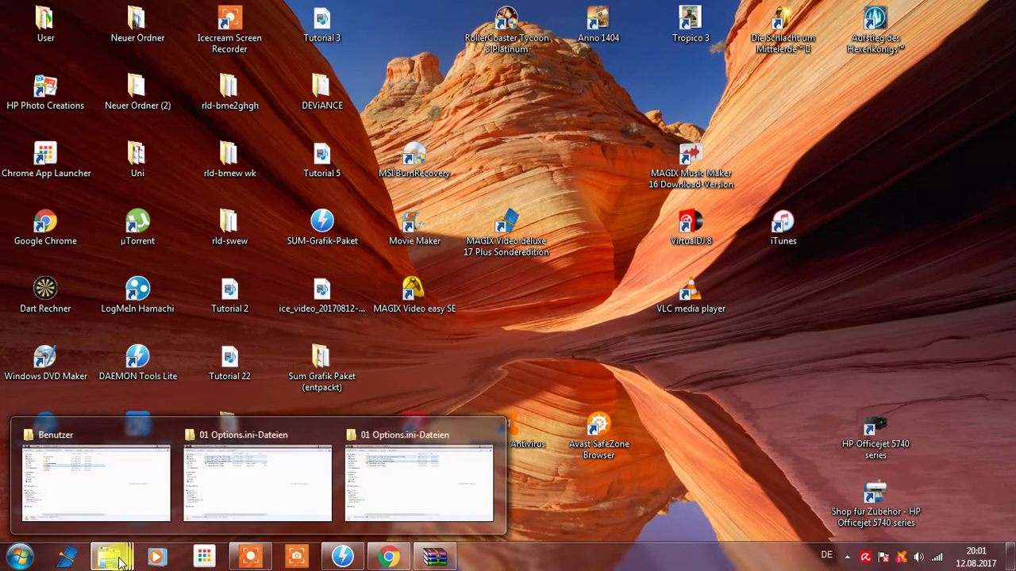
click(123, 500)
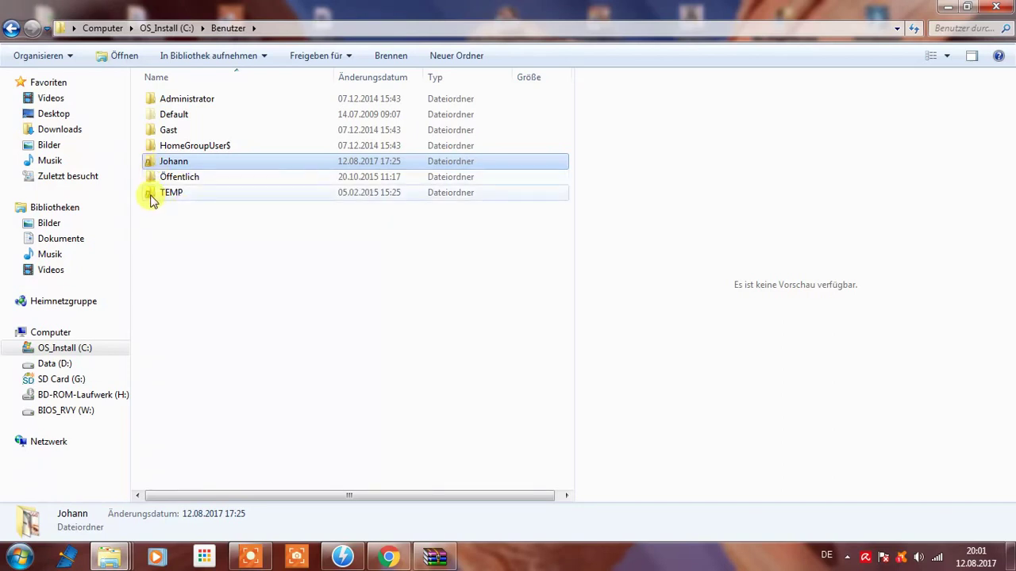
double_click(183, 165)
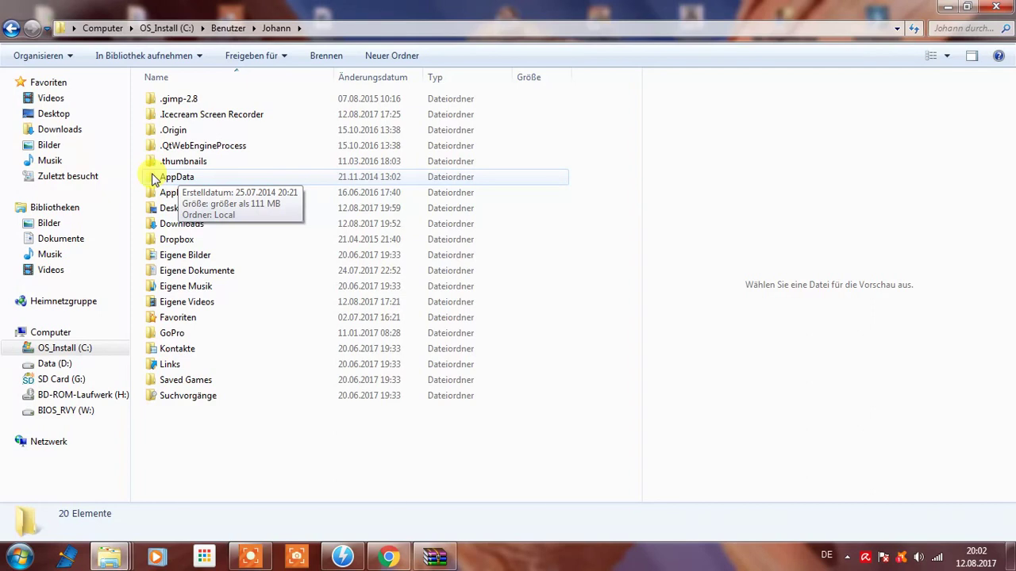
Make sure the folder options have "Ausgeblendete Dateien, Ordner und Laufwerke anzeigen" selected, and confirm them
key(alt)
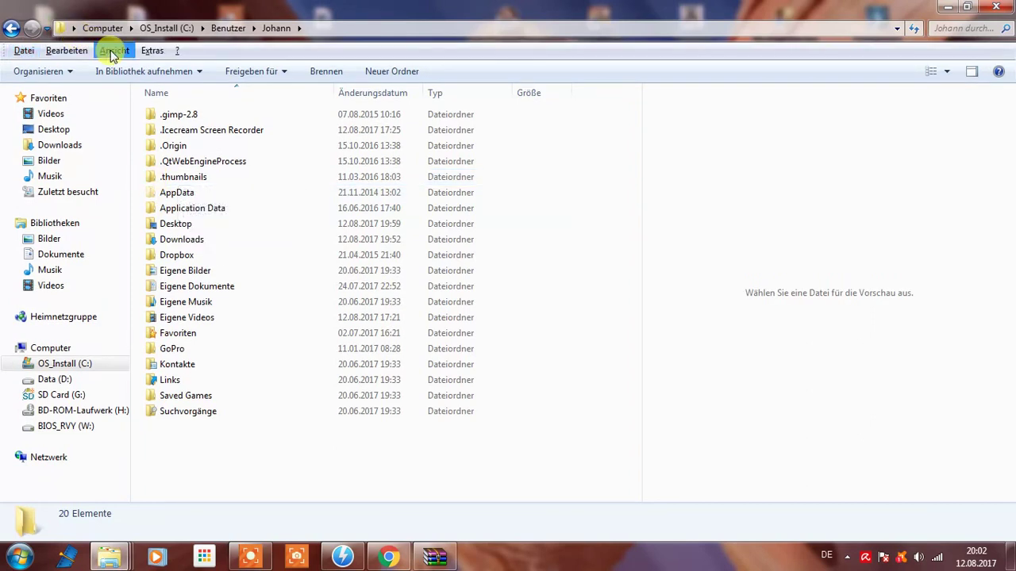
click(146, 51)
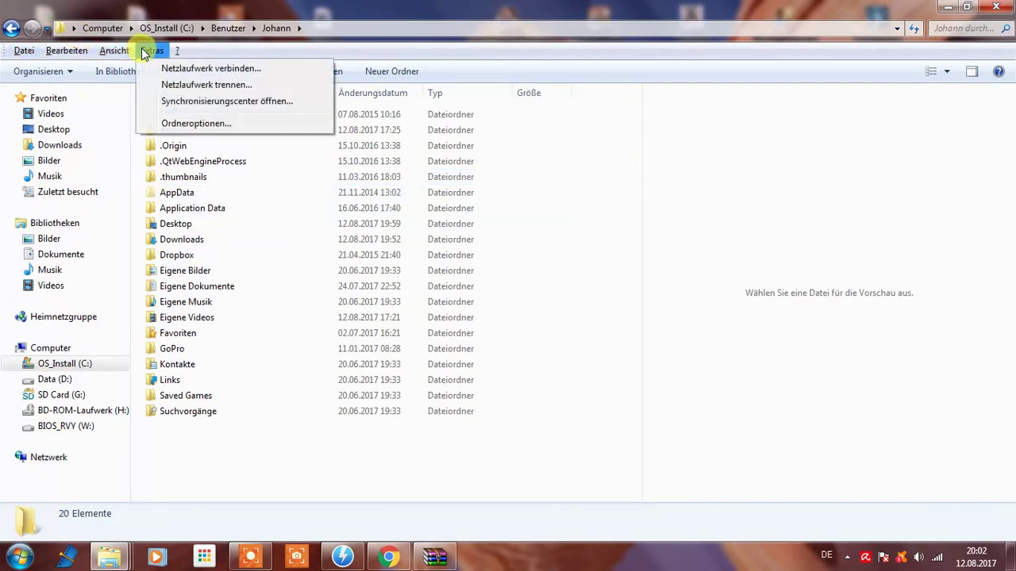
click(181, 124)
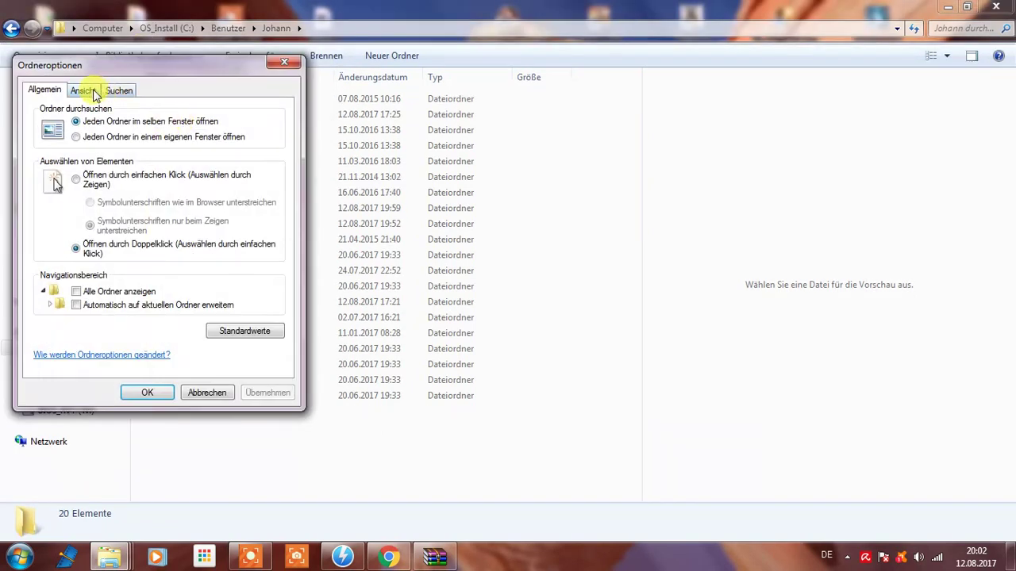
click(92, 92)
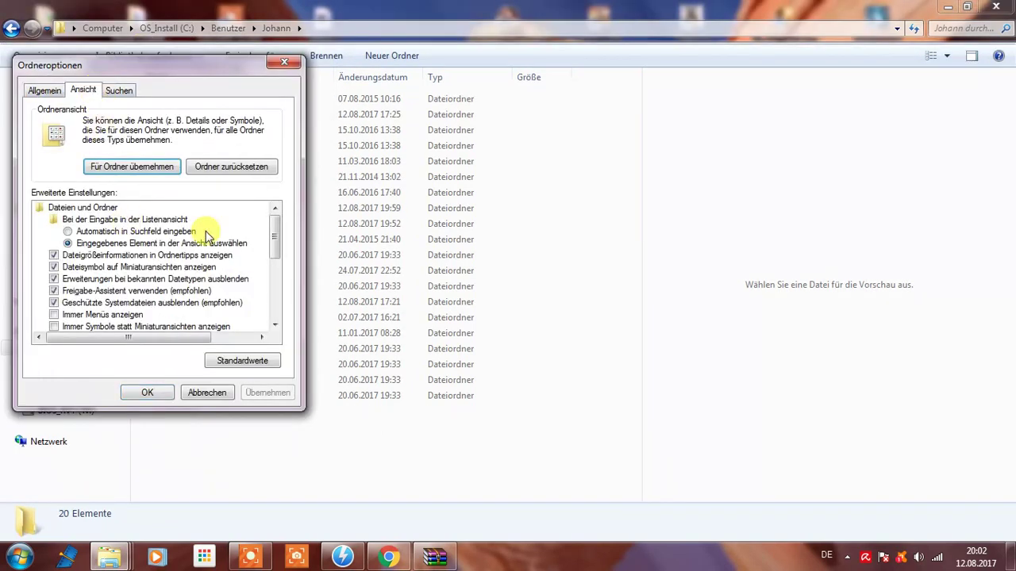
drag(278, 246, 280, 306)
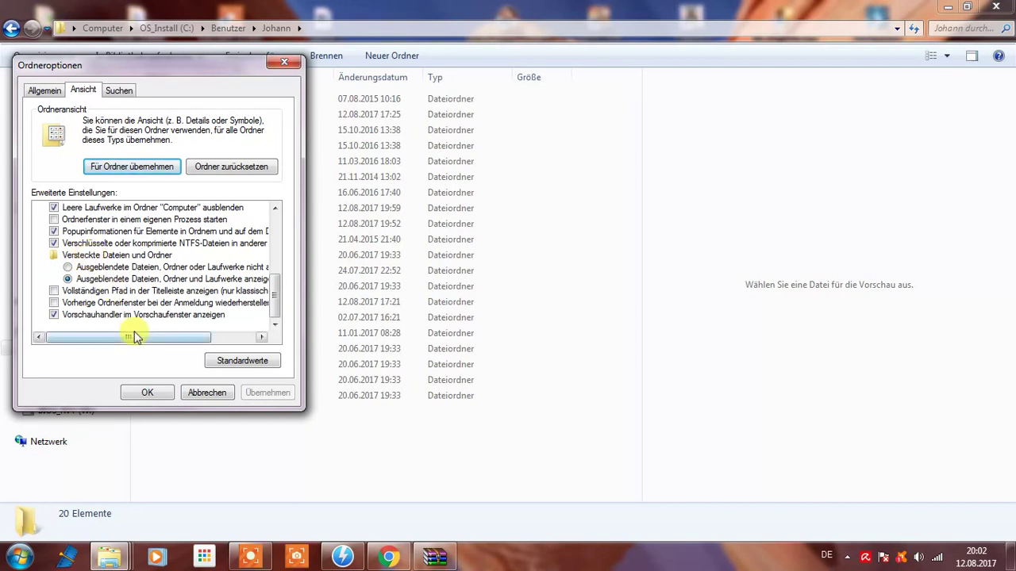
drag(135, 335, 158, 338)
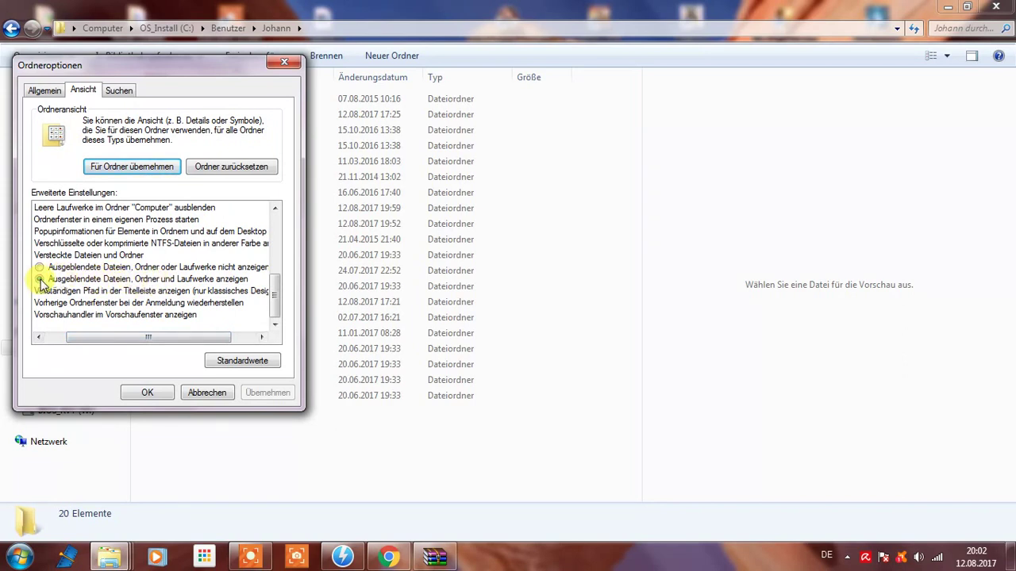
click(148, 393)
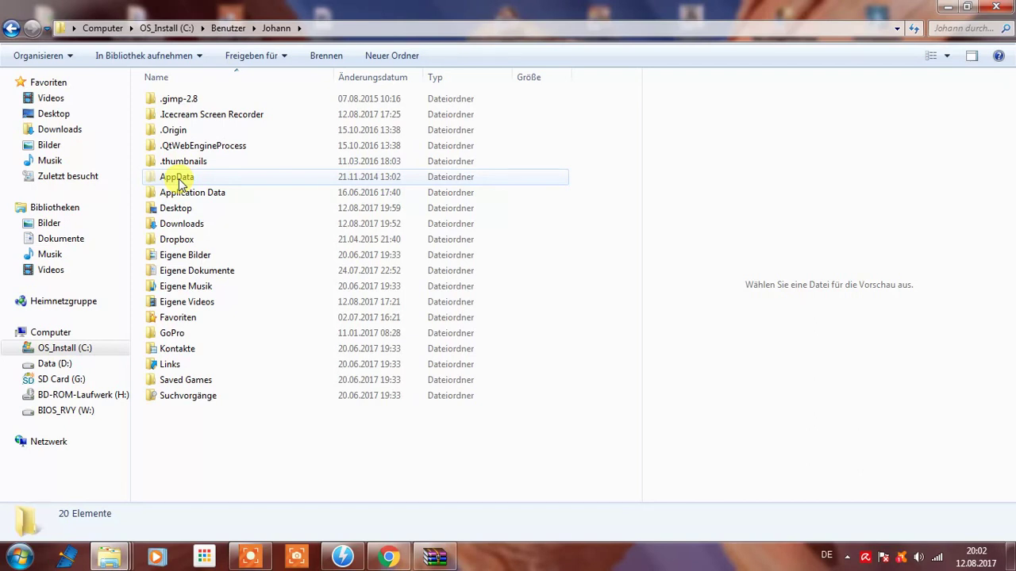
Open the Roaming folder inside AppData and find the two game data folders beginning with "Meine"
double_click(179, 183)
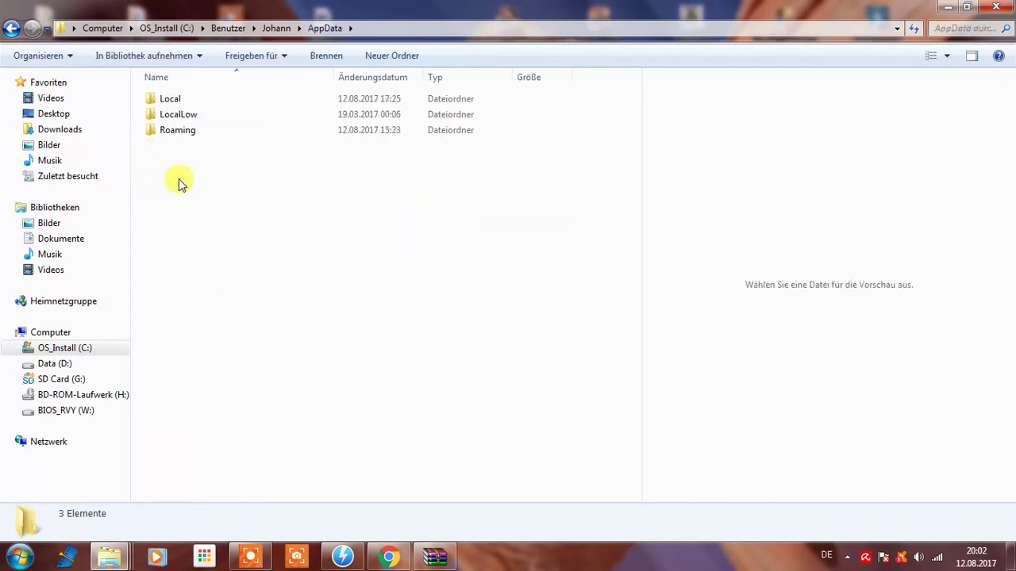
double_click(179, 135)
scroll(350, 258, down, 9)
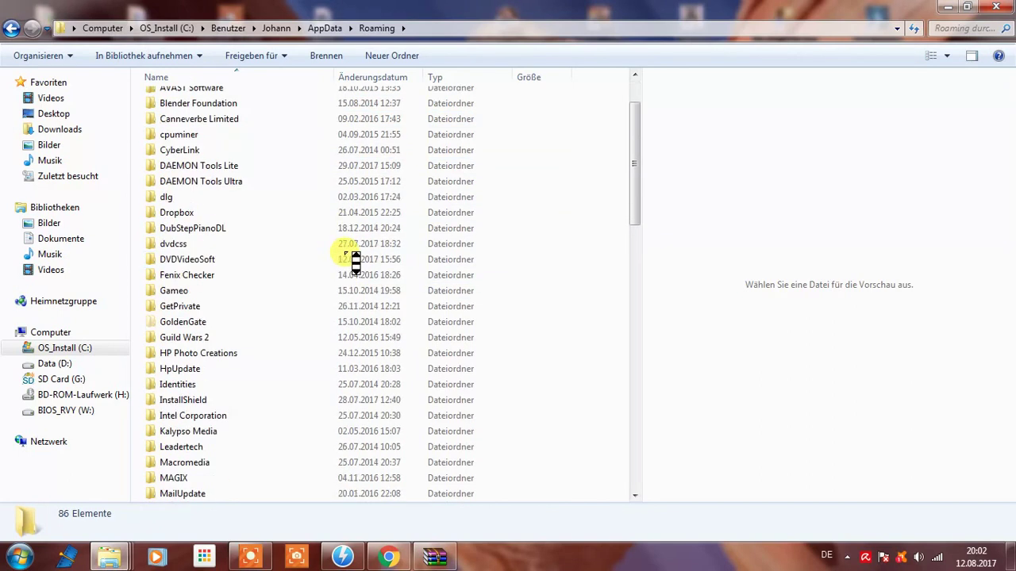
scroll(355, 261, up, 1)
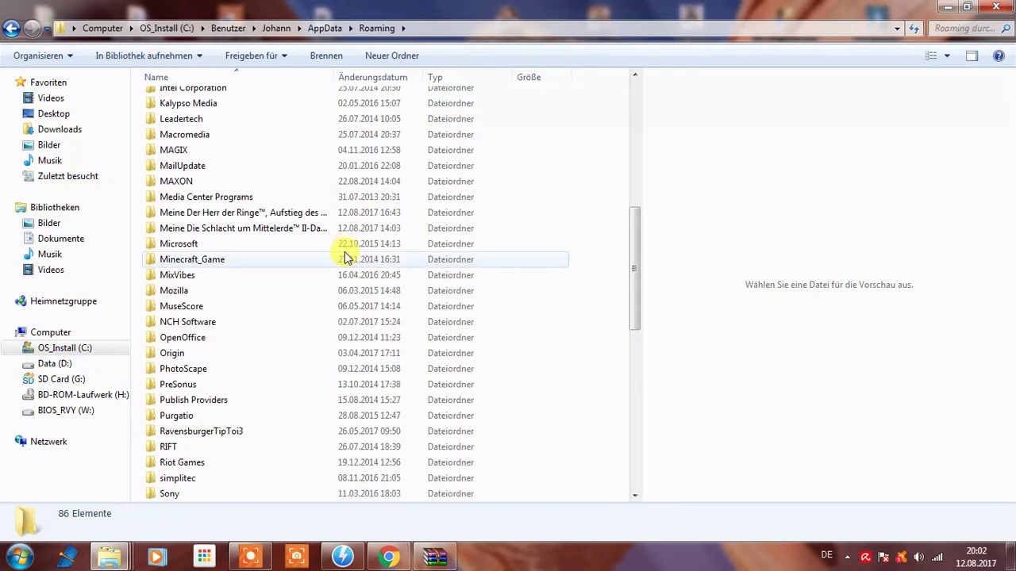
Select the Aufstieg des Hexenkönigs and Die Schlacht um Mittelerde II data folders in Roaming one after the other, and minimize the window
right_click(580, 226)
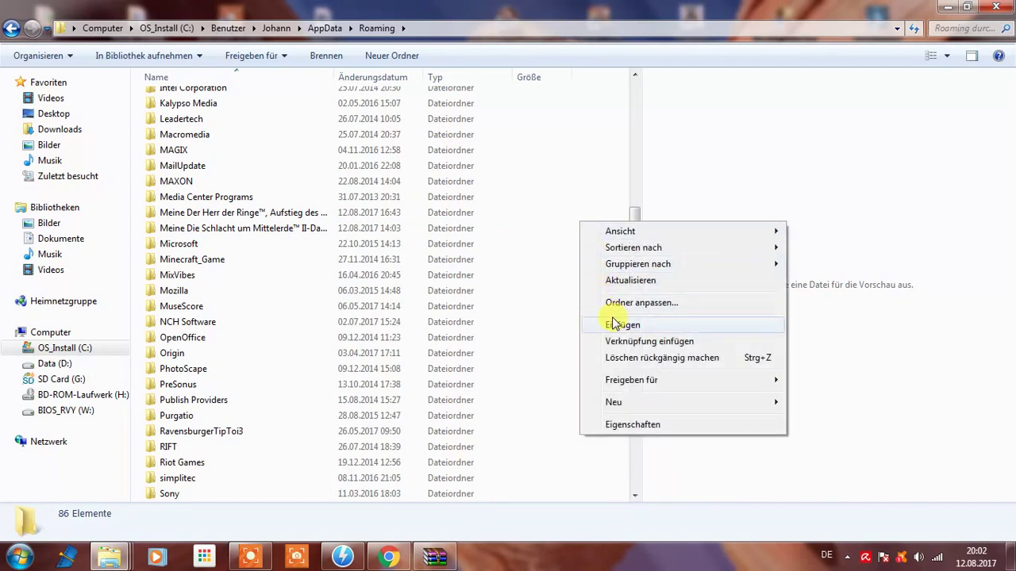
click(561, 247)
click(337, 213)
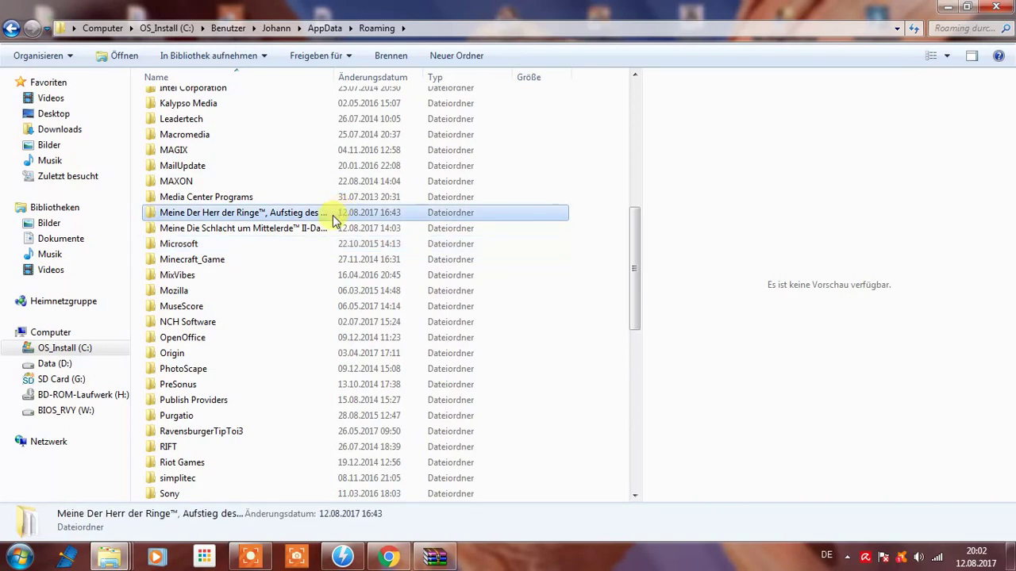
click(328, 230)
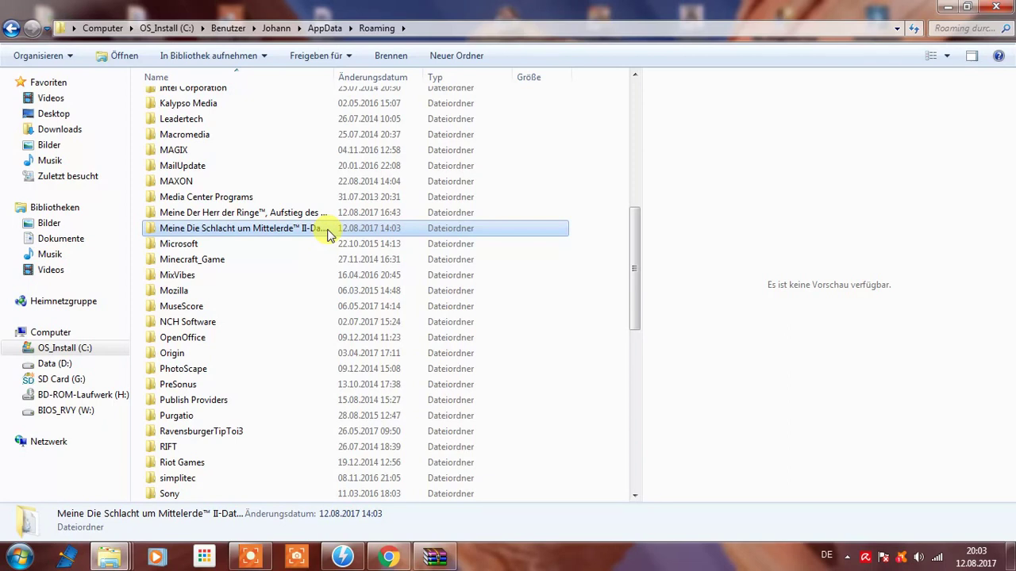
click(948, 7)
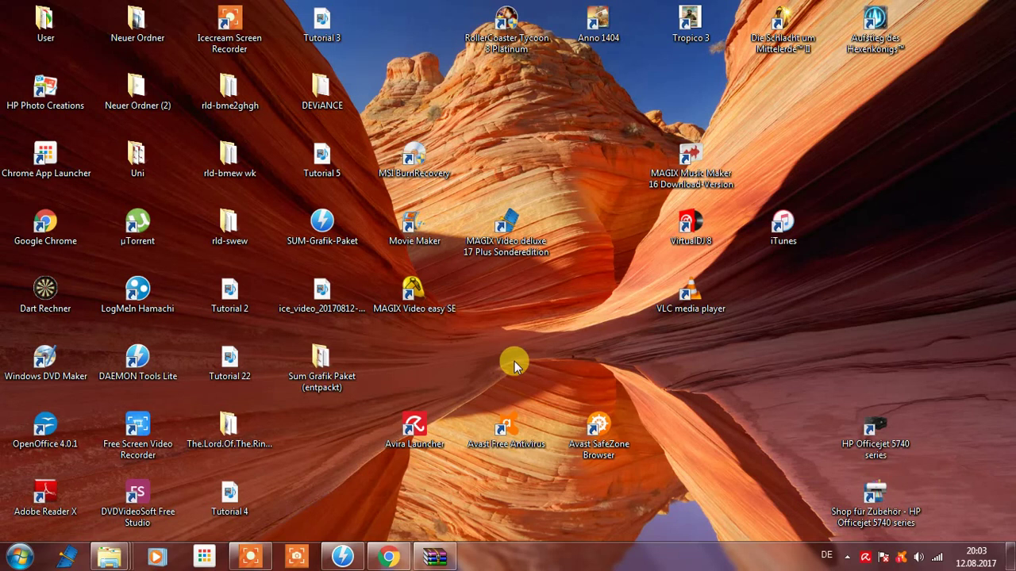
mouse_move(236, 561)
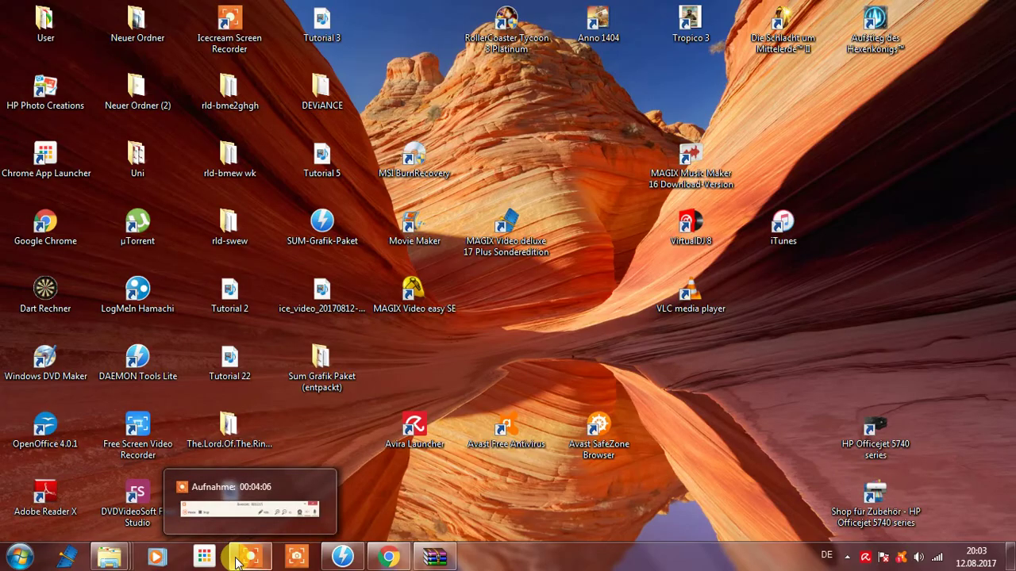